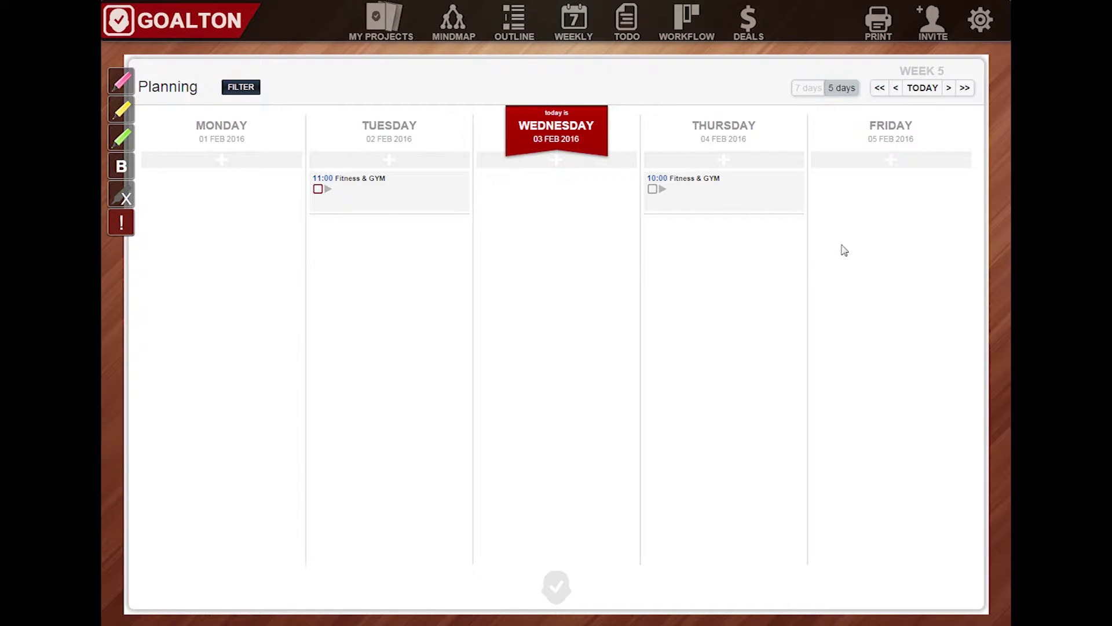
Step: Turn on the '7 days' view so weekend entries like the shopping list and Sam's birthday appear
{"action": "left_click", "coordinate": [809, 88]}
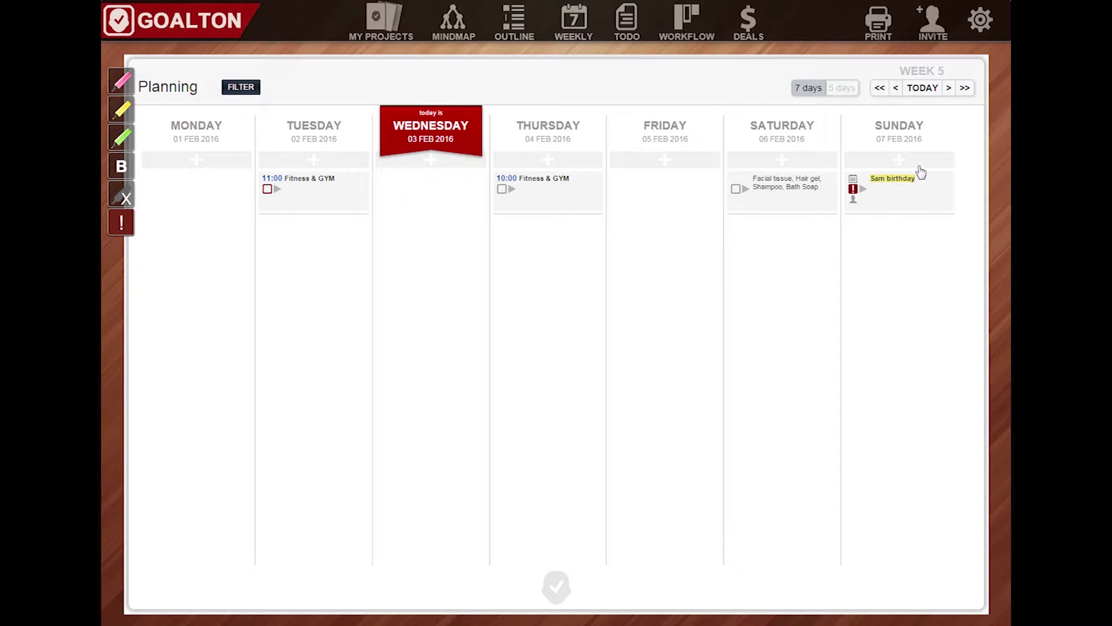
Step: Add a Saturday Personal task: buy cucumbers, potatoes, corn, grapes and turkey
{"action": "left_click", "coordinate": [783, 161]}
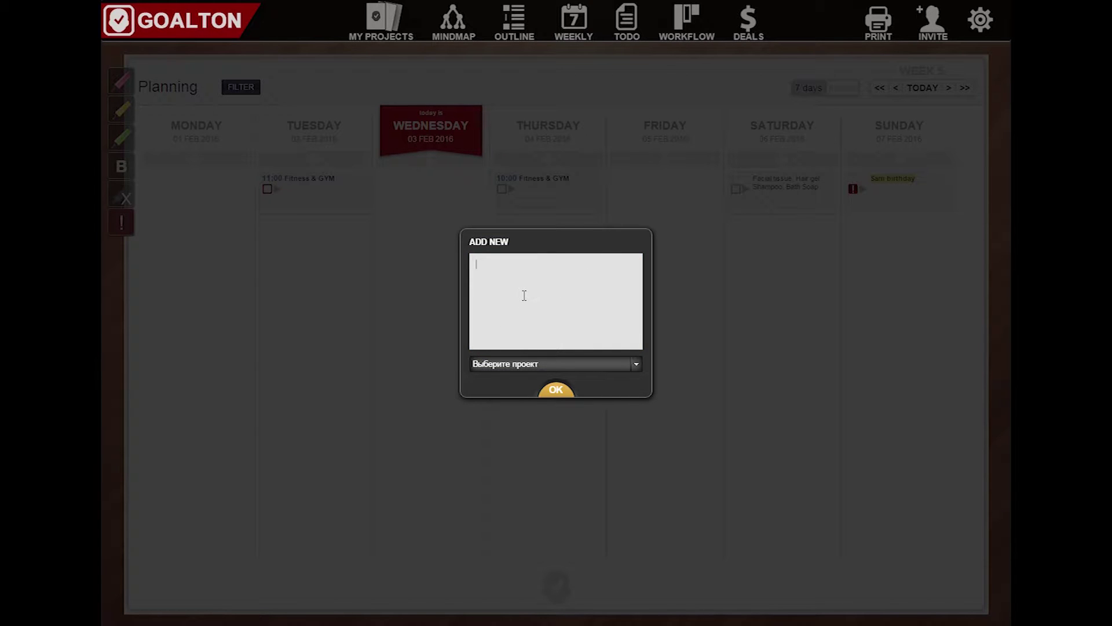
{"action": "type", "text": "to buy Cucumbers, Potatoes, Corn, Grapes, Turkey"}
{"action": "left_click", "coordinate": [518, 369]}
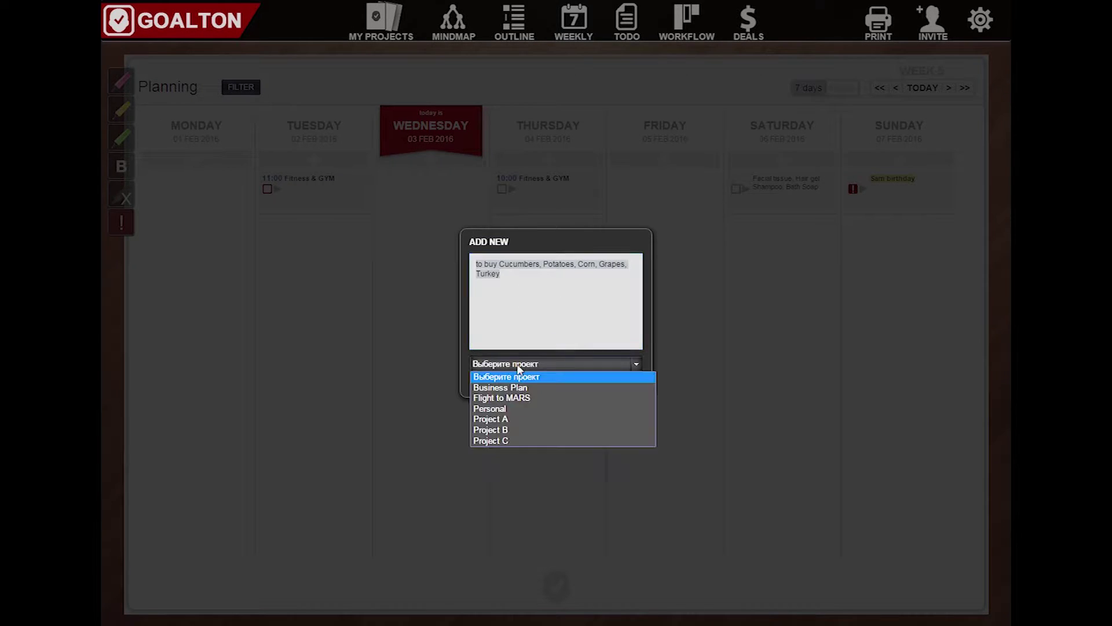
{"action": "left_click", "coordinate": [516, 408]}
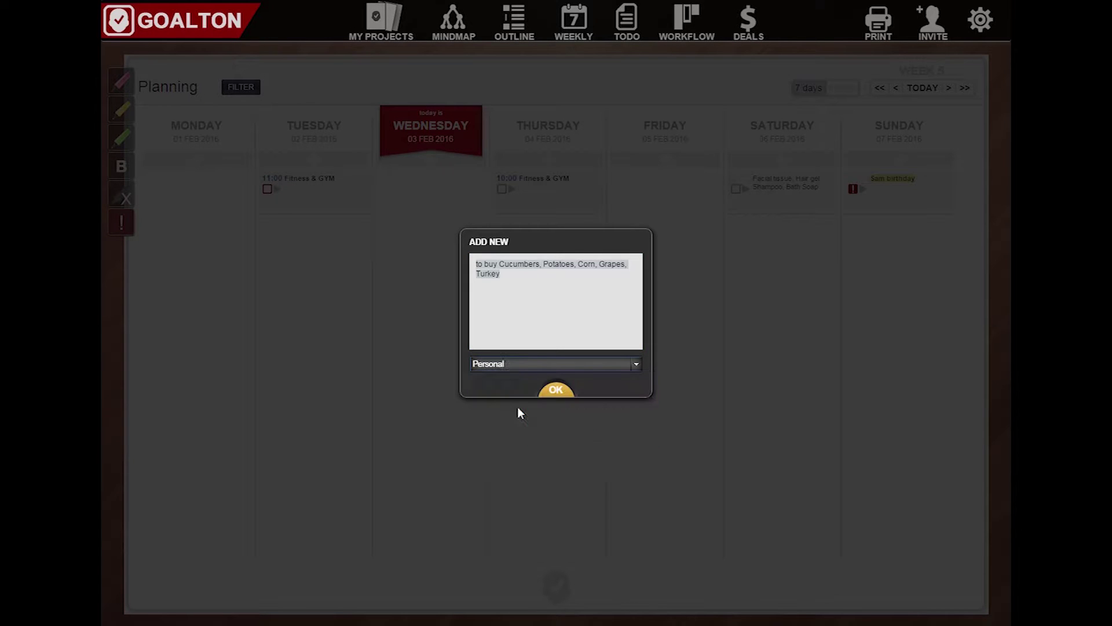
{"action": "left_click", "coordinate": [558, 391]}
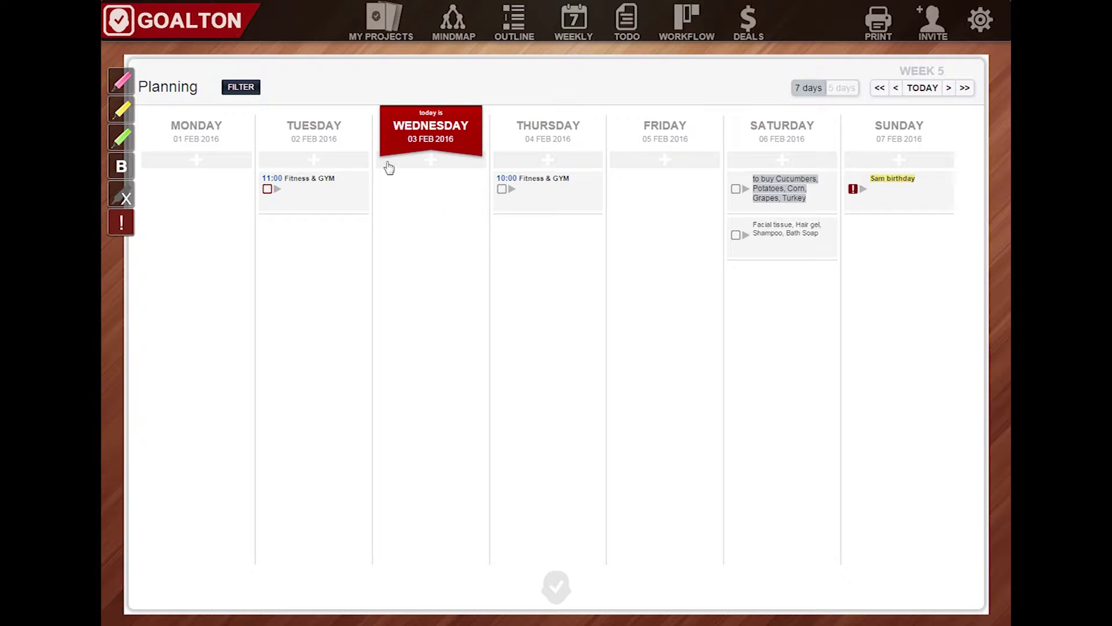
Step: Limit the planner to the Business Plan and Flight to MARS projects
{"action": "left_click", "coordinate": [254, 89]}
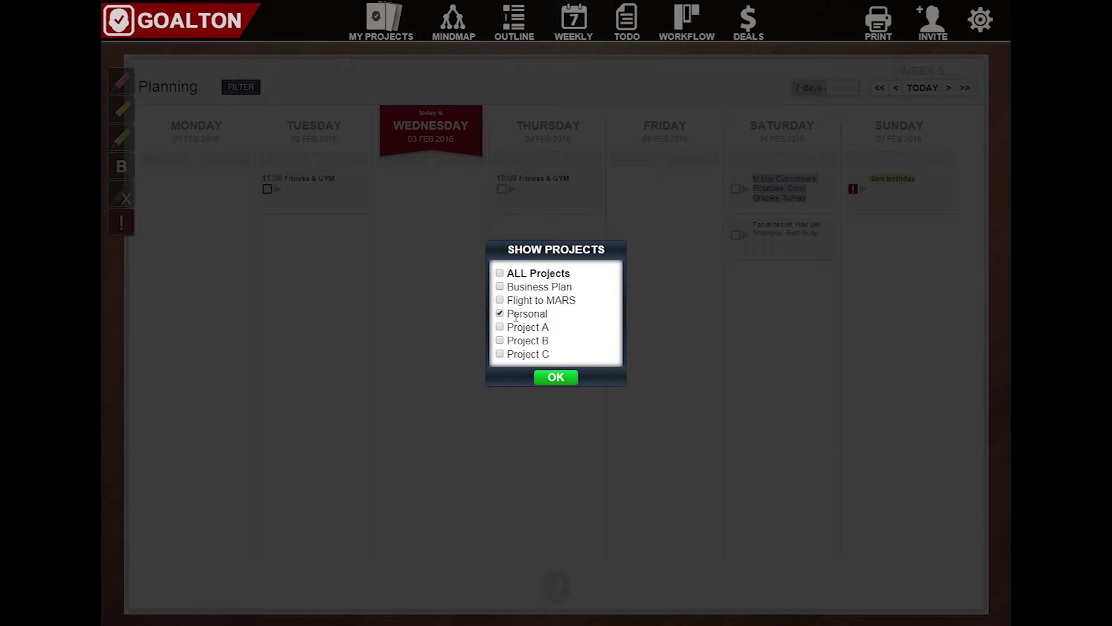
{"action": "left_click", "coordinate": [500, 287]}
{"action": "left_click", "coordinate": [556, 376]}
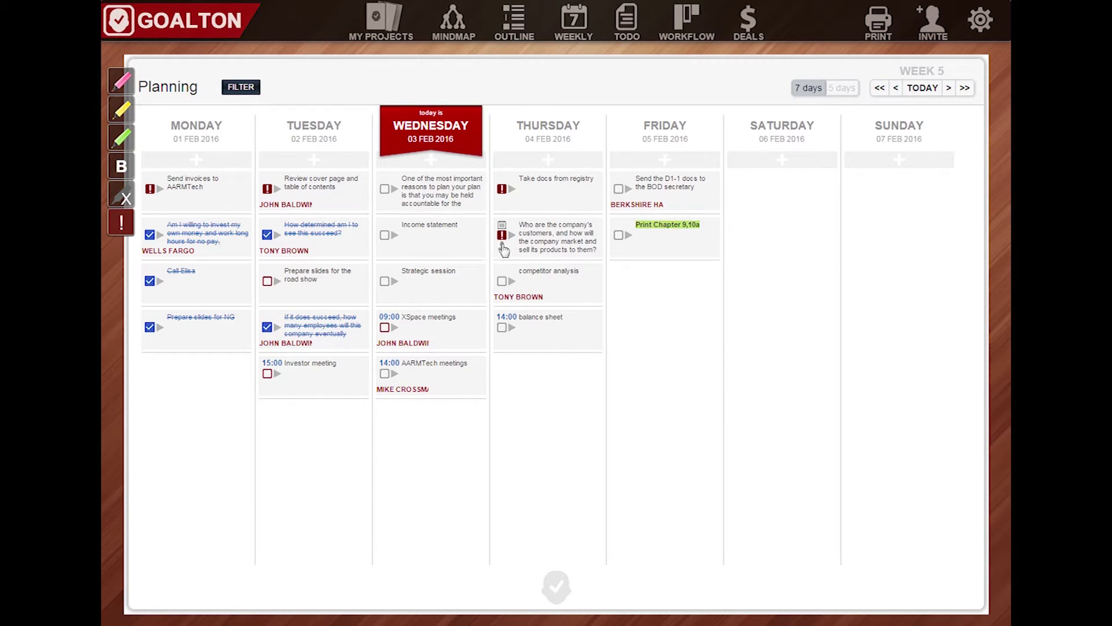
{"action": "left_click", "coordinate": [624, 206]}
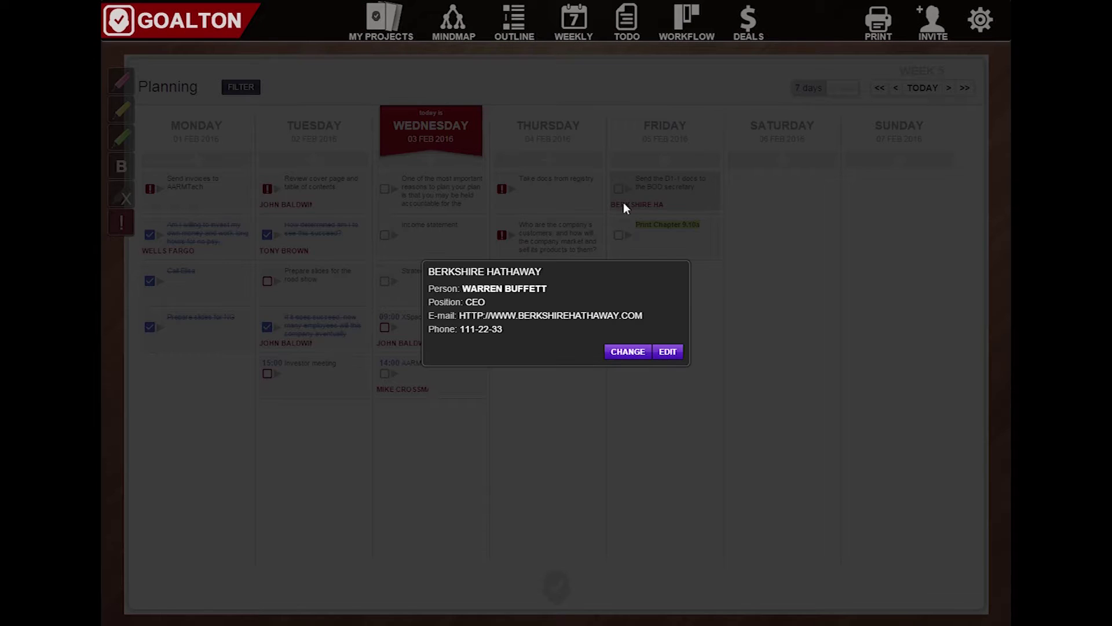
{"action": "left_click", "coordinate": [581, 385]}
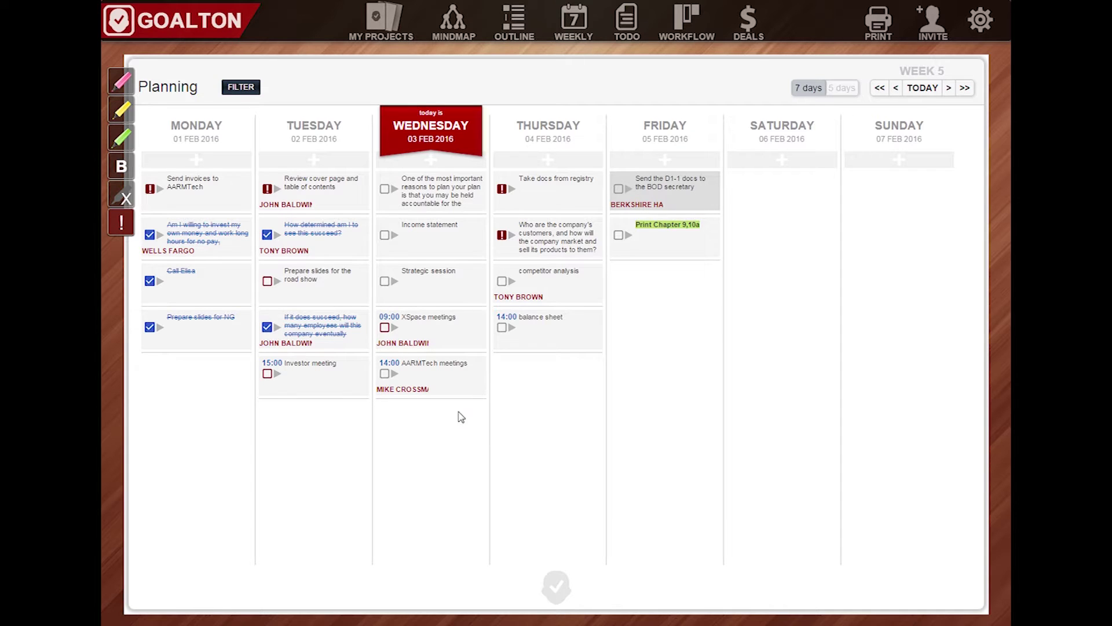
Step: Move the 14:00 balance sheet task to Friday, then redate it to Thursday 11 February
{"action": "mouse_move", "coordinate": [539, 321]}
{"action": "left_click", "coordinate": [511, 315]}
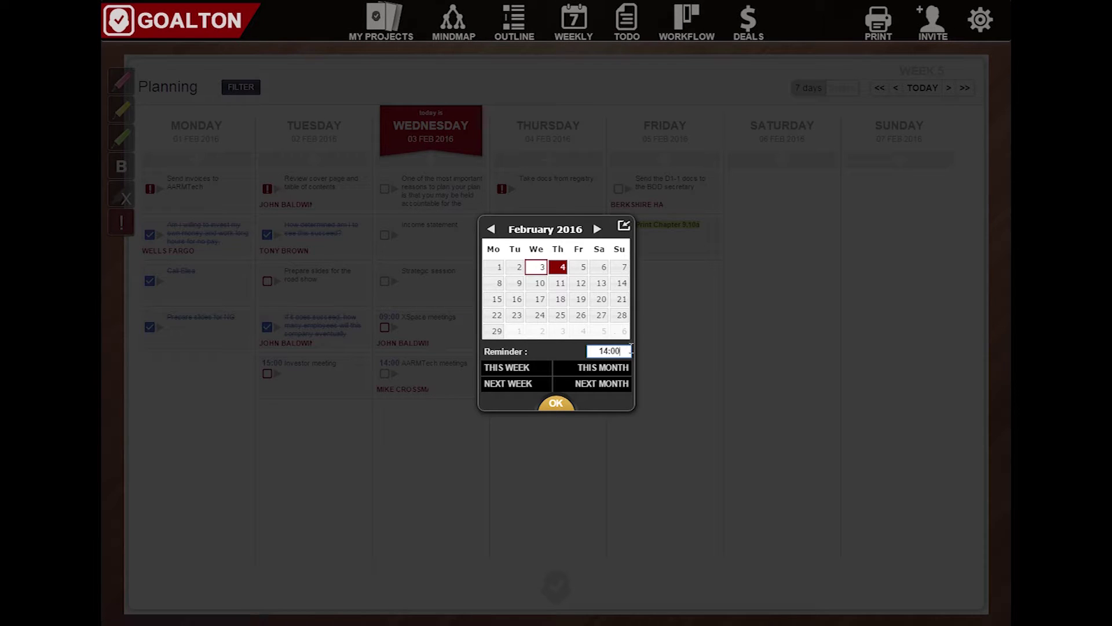
{"action": "left_click", "coordinate": [612, 466]}
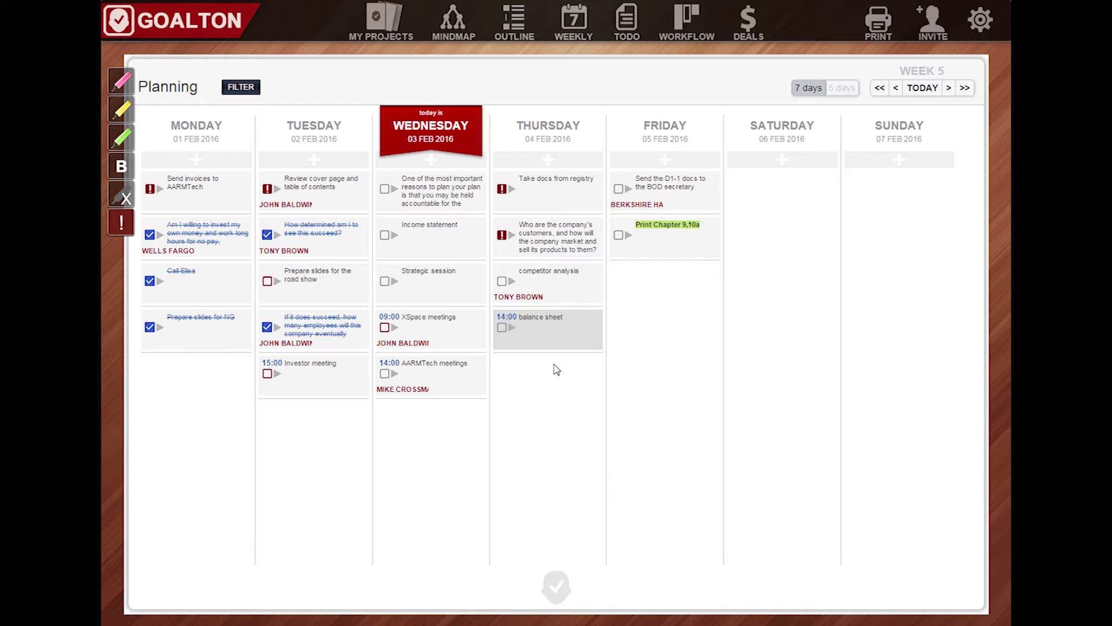
{"action": "left_click_drag", "start_coordinate": [541, 335], "coordinate": [668, 358]}
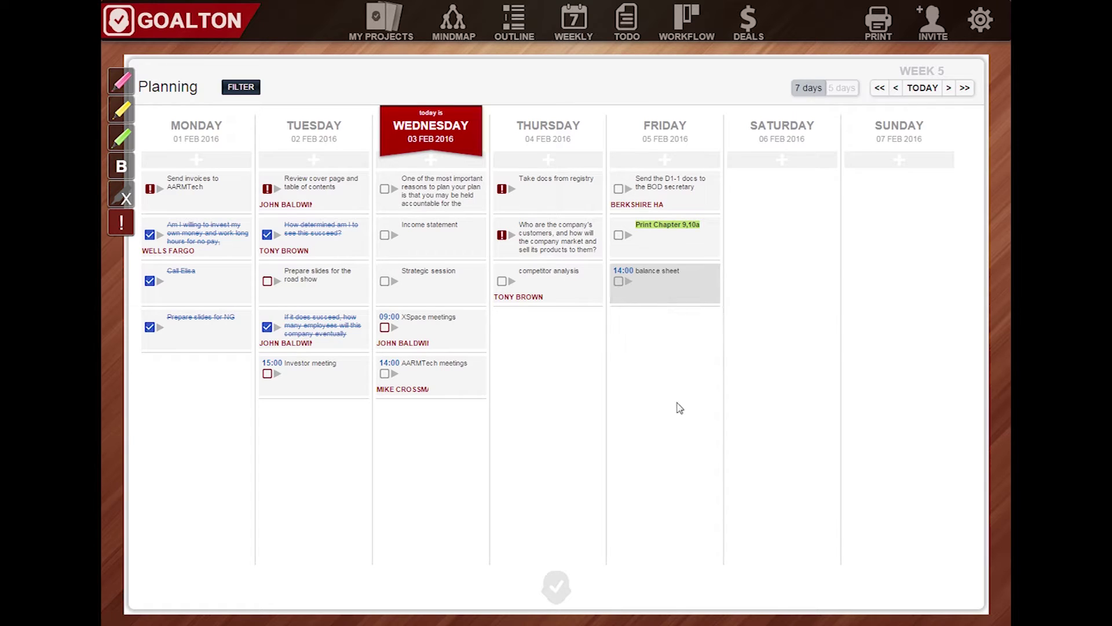
{"action": "mouse_move", "coordinate": [655, 277]}
{"action": "left_click", "coordinate": [621, 270]}
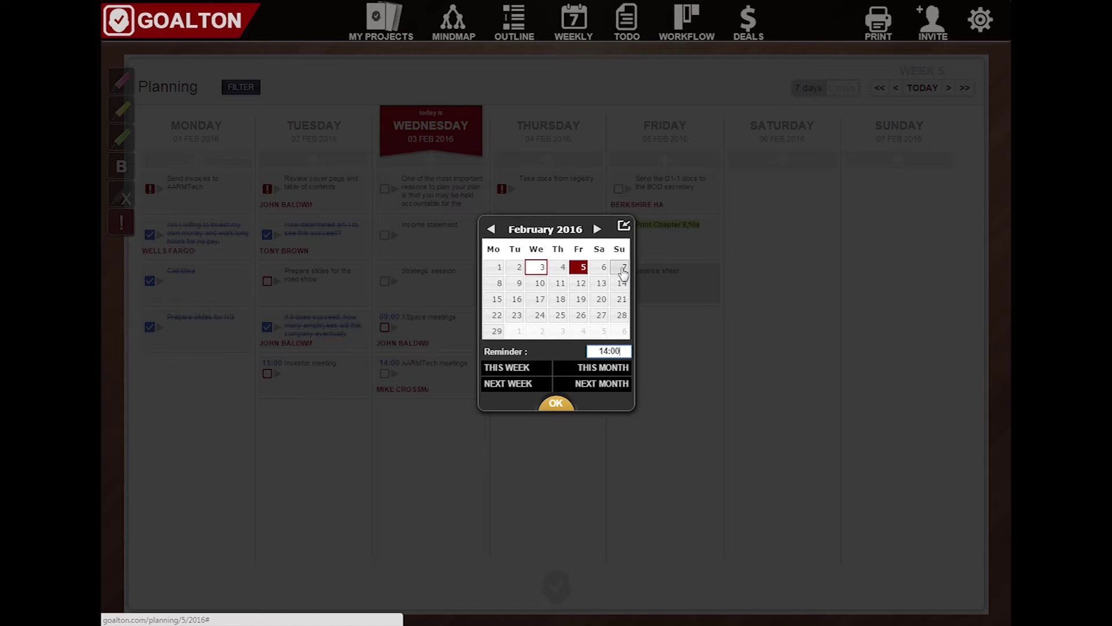
{"action": "left_click", "coordinate": [560, 285]}
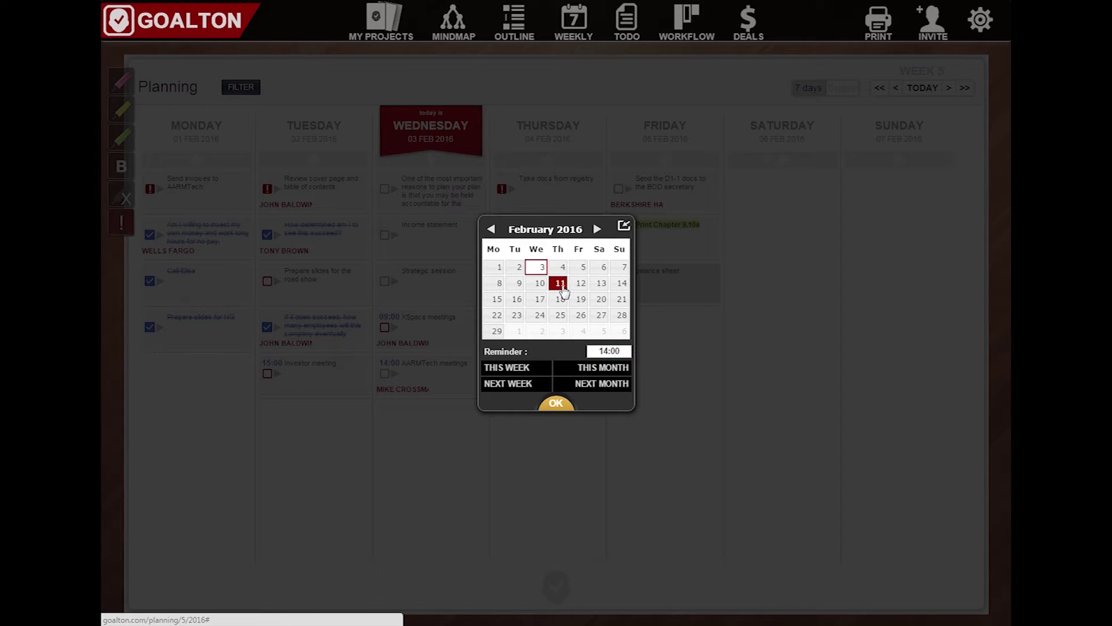
{"action": "left_click", "coordinate": [556, 407]}
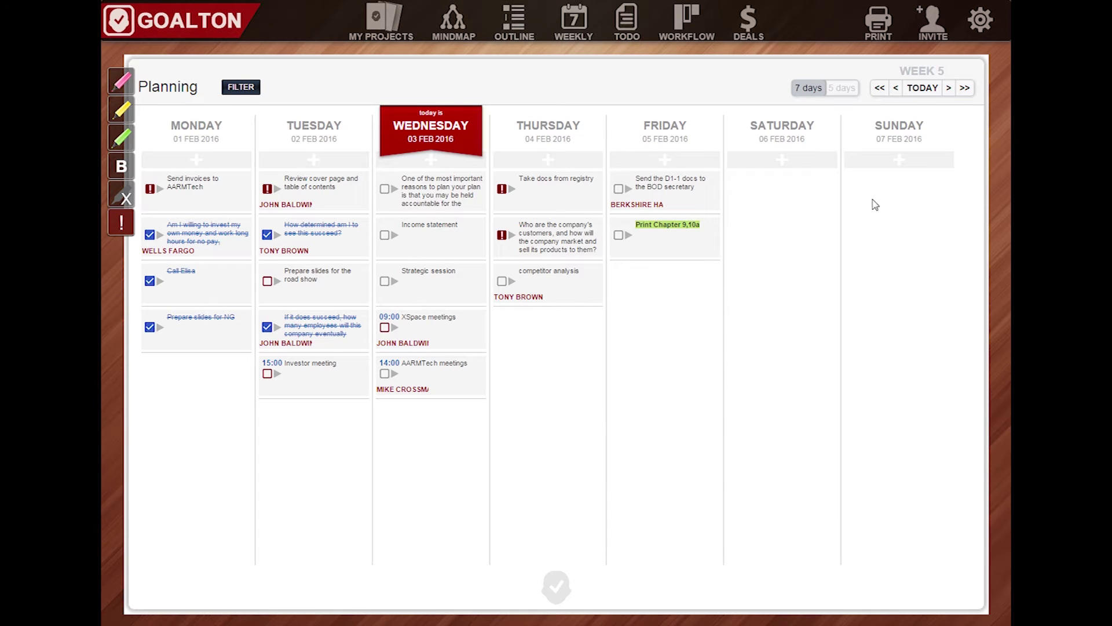
{"action": "left_click", "coordinate": [949, 88]}
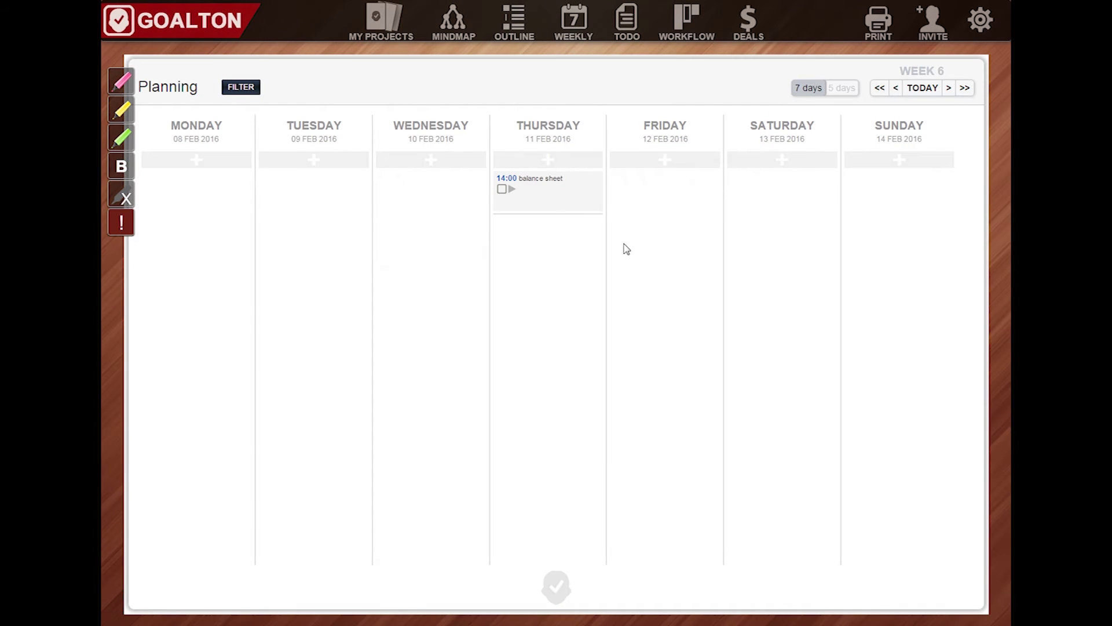
{"action": "left_click", "coordinate": [923, 88]}
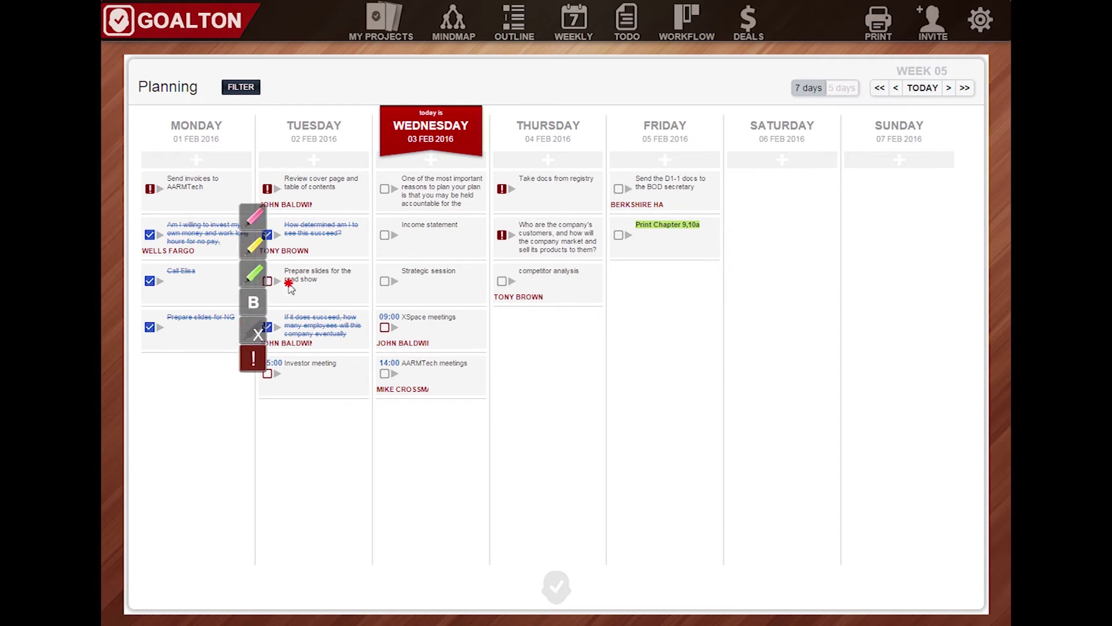
Step: Mark Wednesday's Strategic session task with the yellow highlighter, then move the toolbar back
{"action": "left_click_drag", "start_coordinate": [123, 132], "coordinate": [557, 401]}
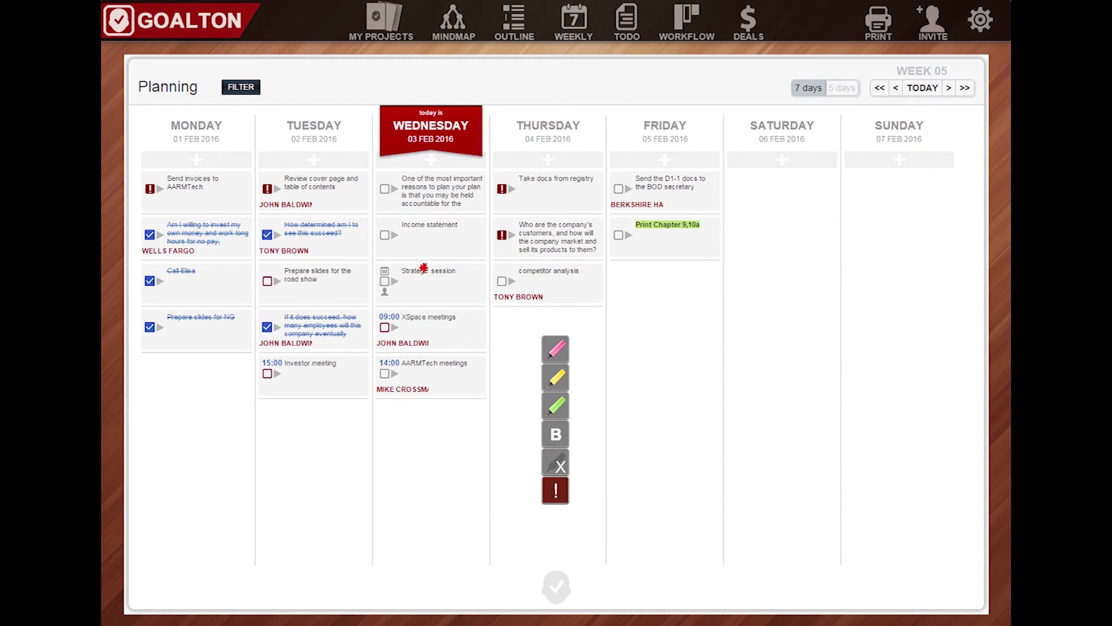
{"action": "left_click", "coordinate": [423, 268]}
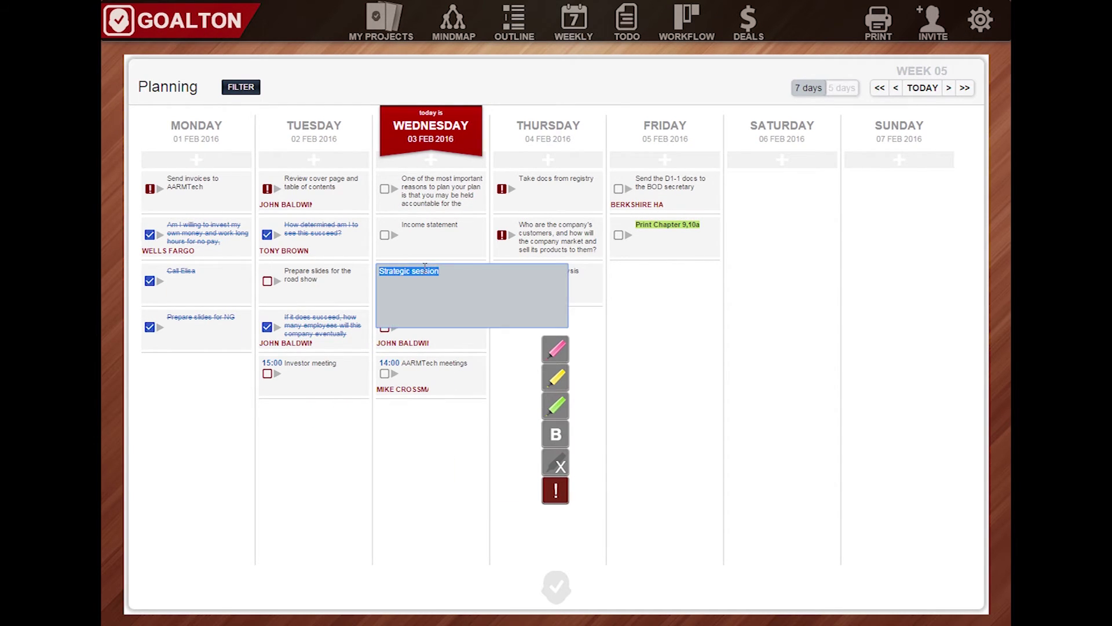
{"action": "left_click", "coordinate": [557, 380]}
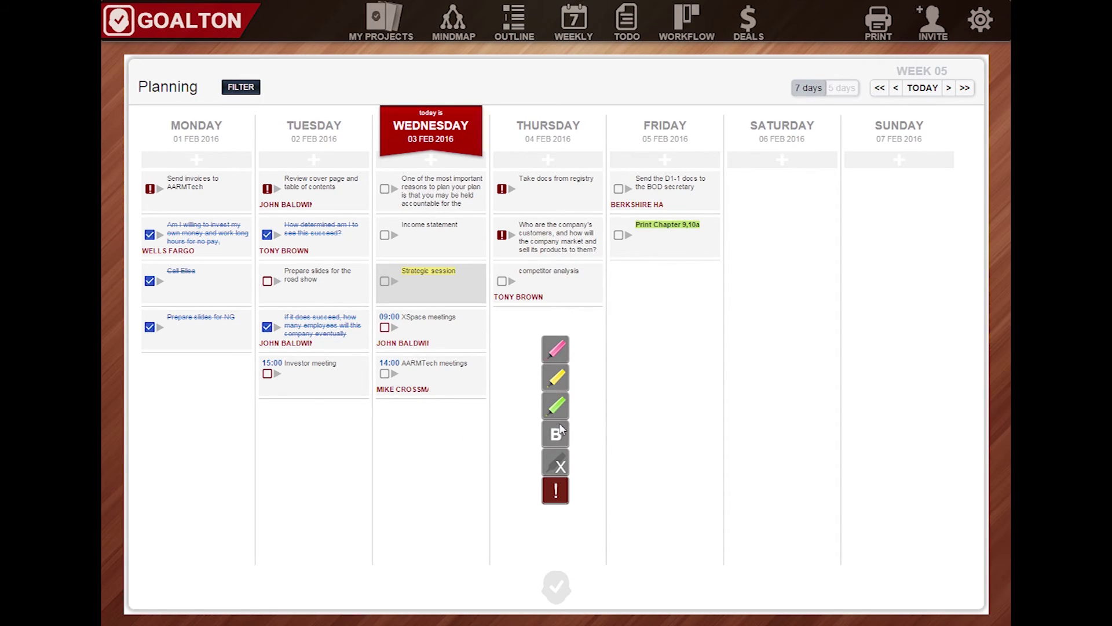
{"action": "left_click_drag", "start_coordinate": [564, 421], "coordinate": [129, 139]}
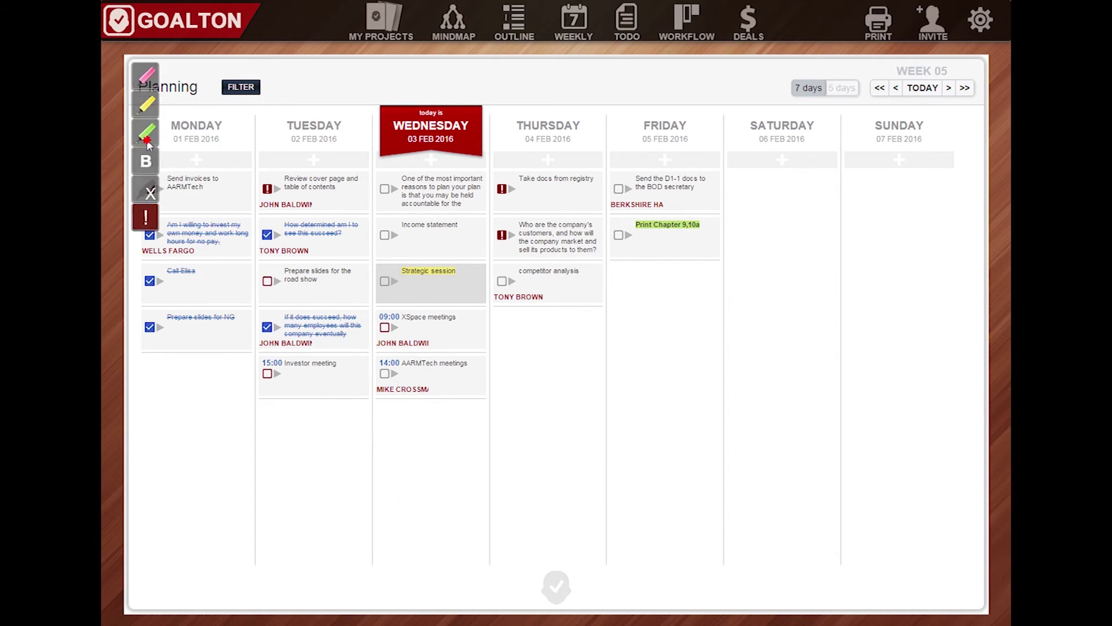